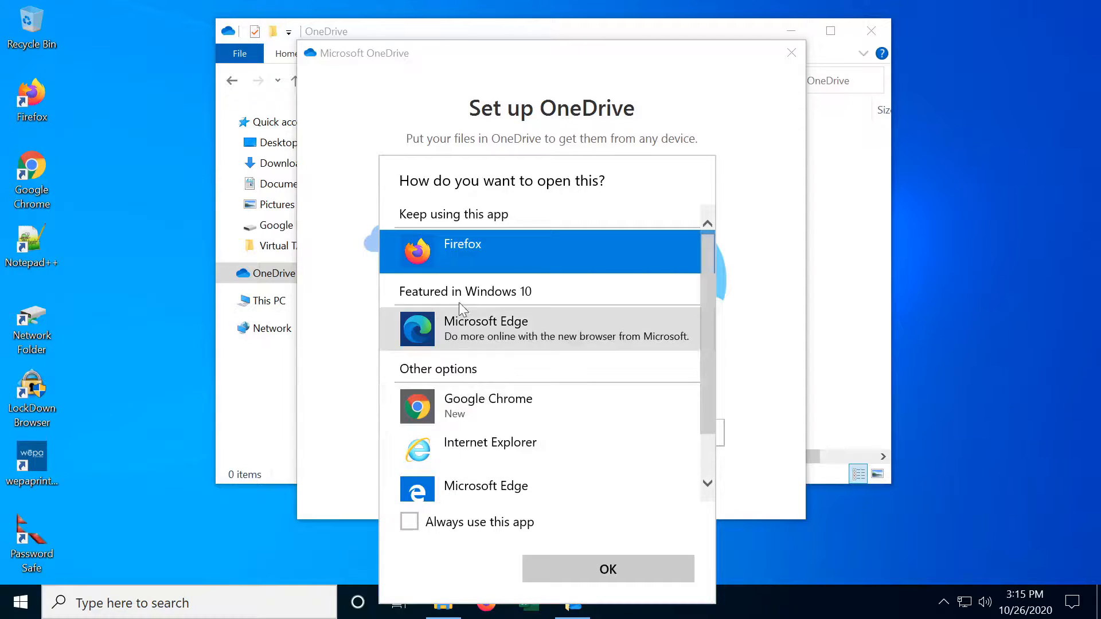
Set Firefox to always open these links, then start the free OneDrive sign-up.
click(420, 523)
click(574, 569)
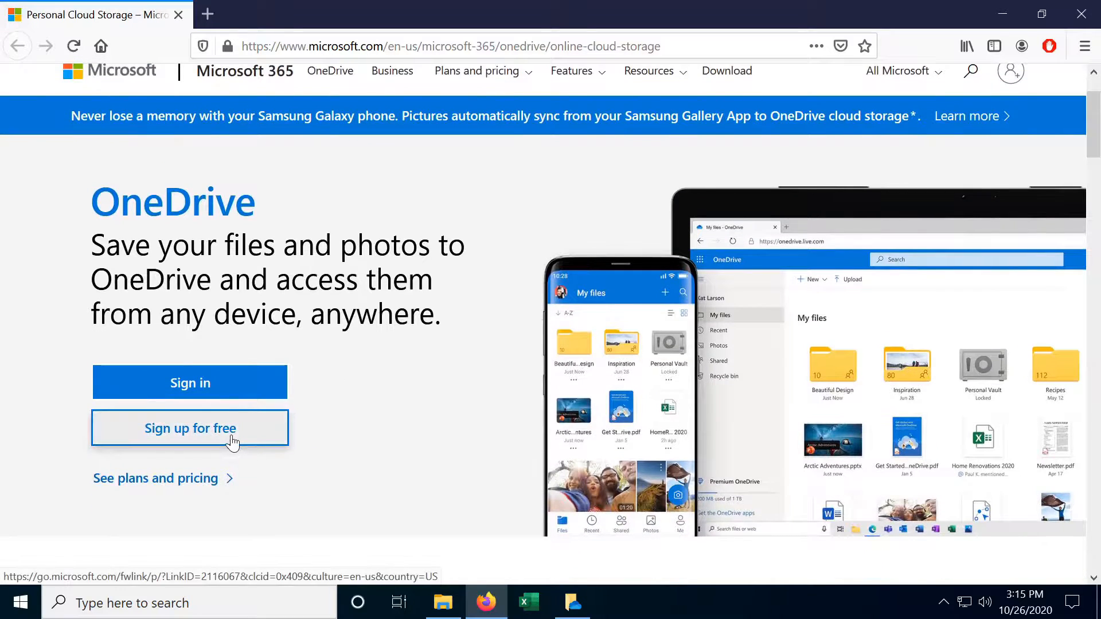
click(233, 442)
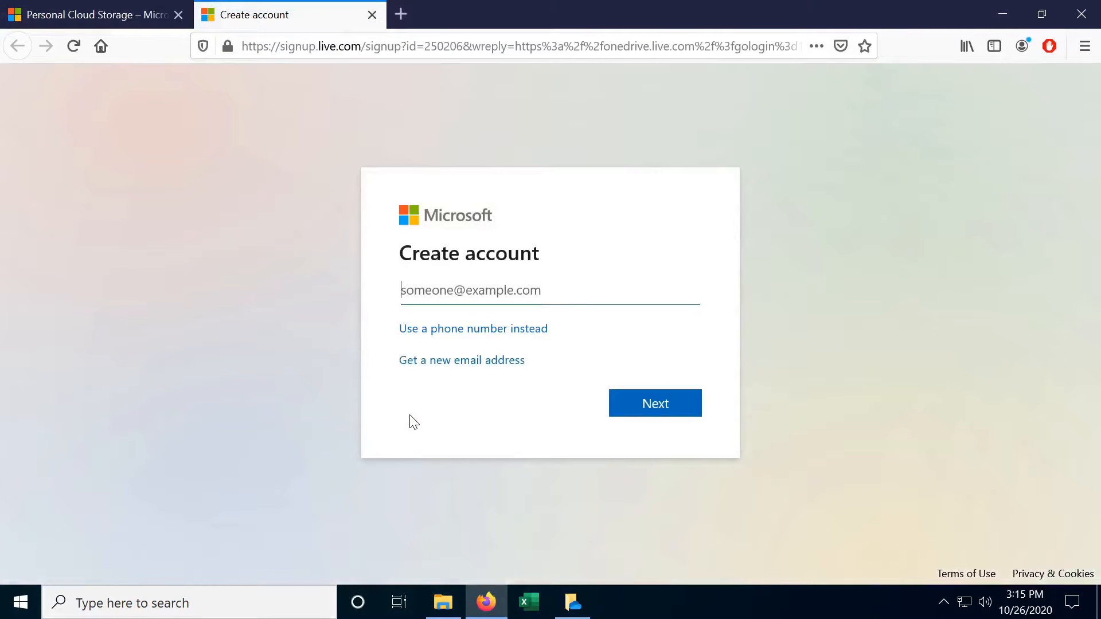
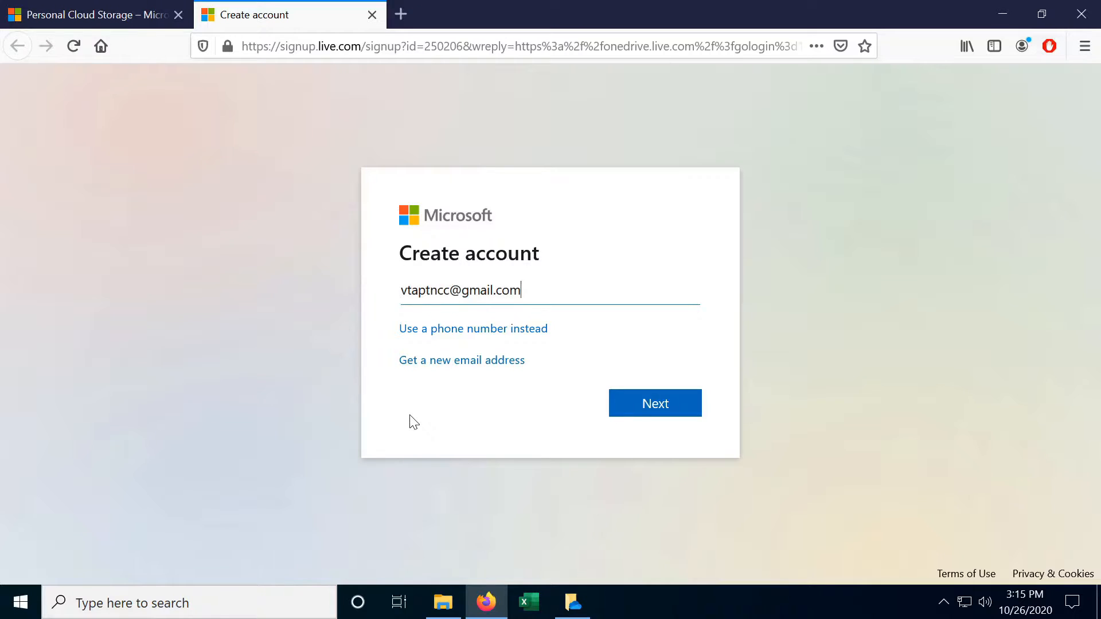
Enter the new account's e-mail address and choose the account password.
key(Return)
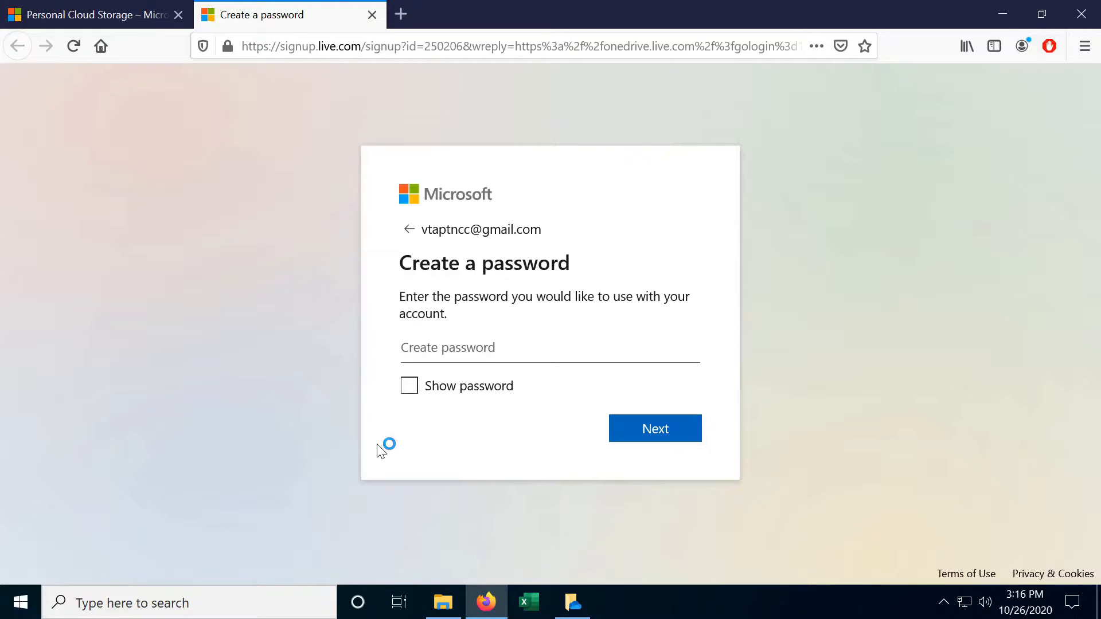
click(432, 348)
click(408, 405)
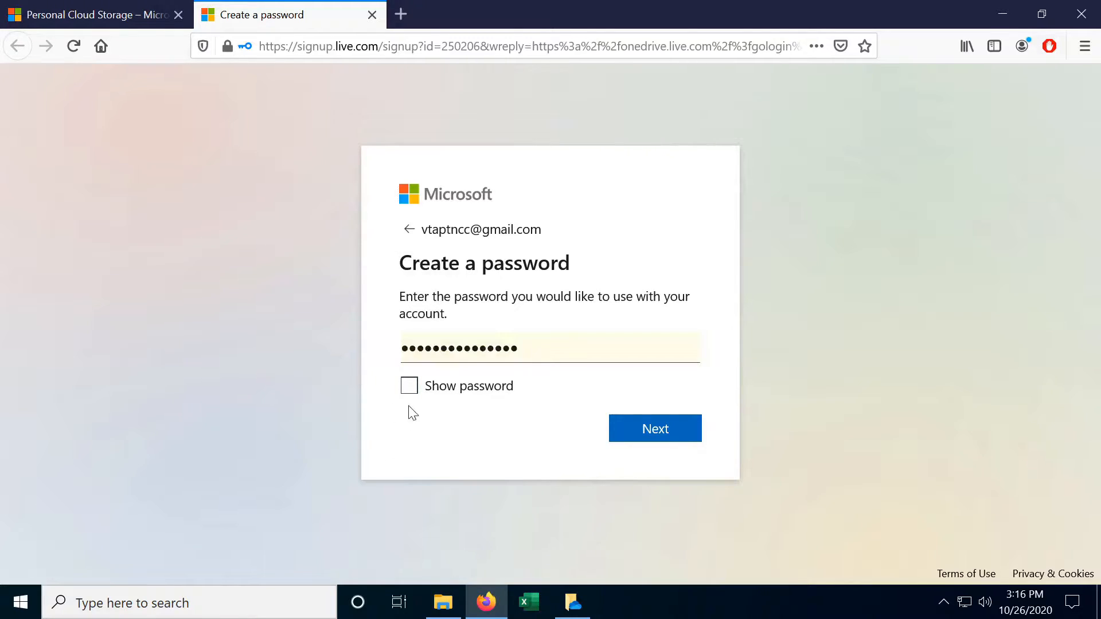
click(650, 424)
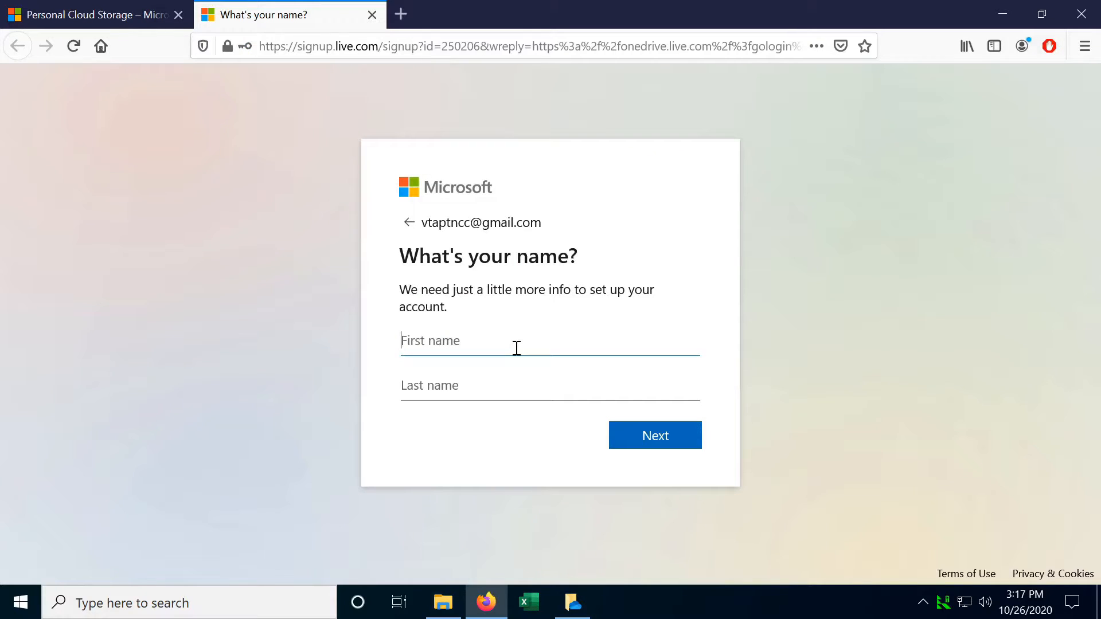
Fill in the first and last name and continue to the next sign-up page.
text(Virtual)
key(Tab)
text(T)
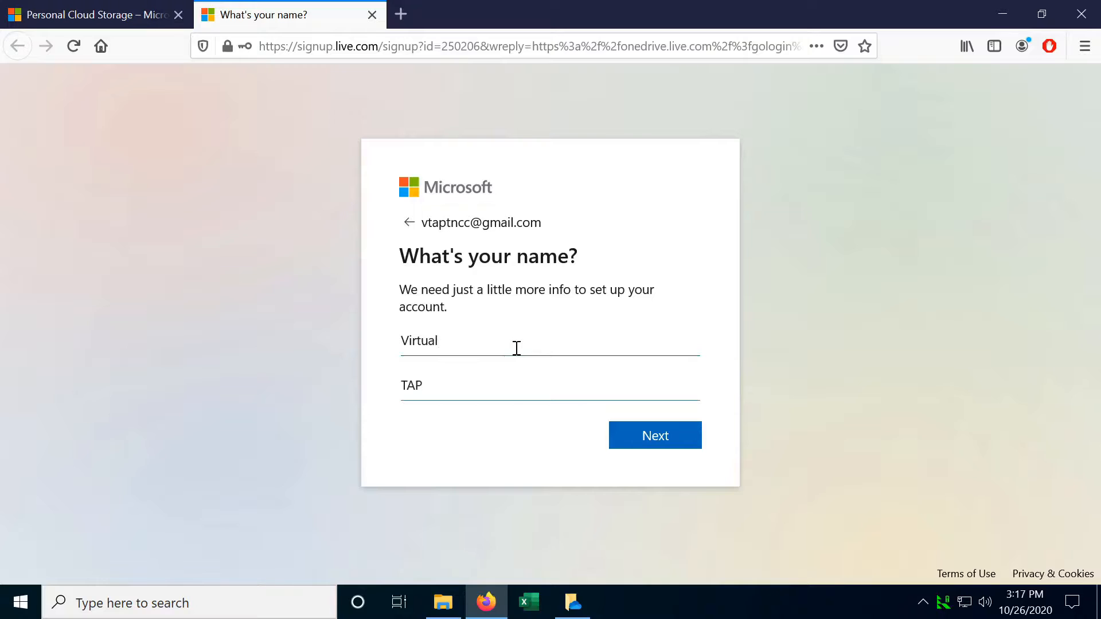
click(646, 436)
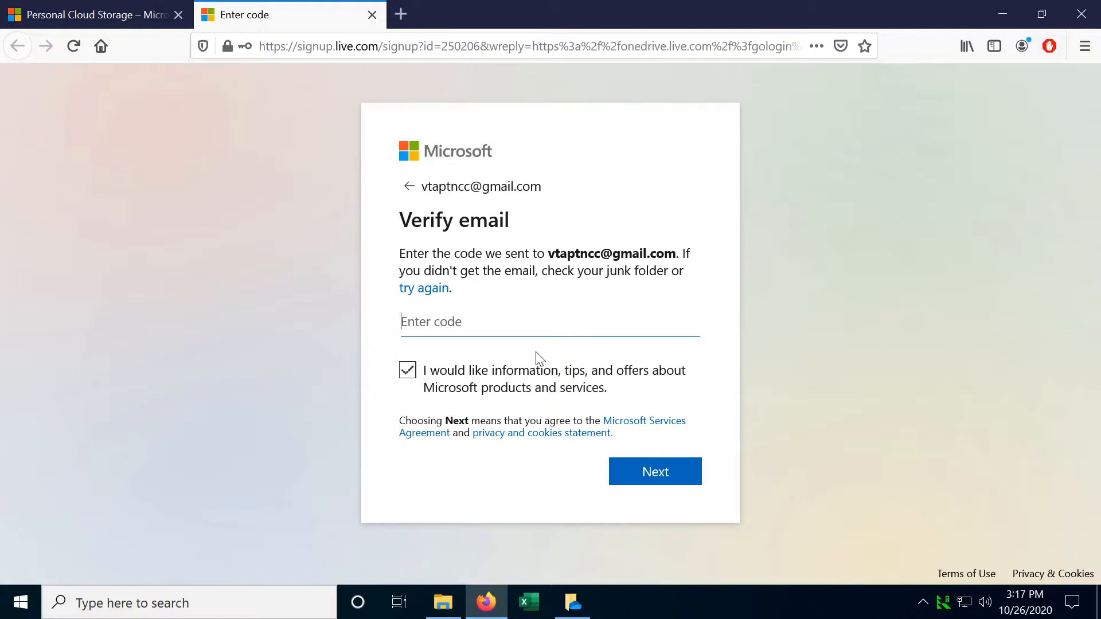
Decline Microsoft offer e-mails and enter the e-mailed verification code.
click(408, 371)
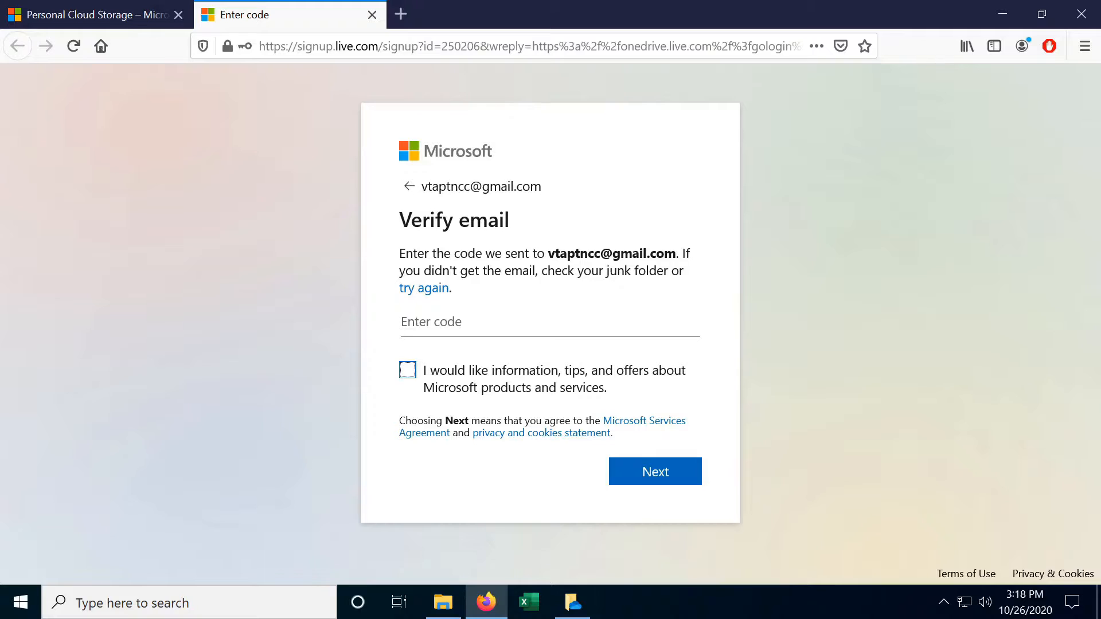
click(519, 325)
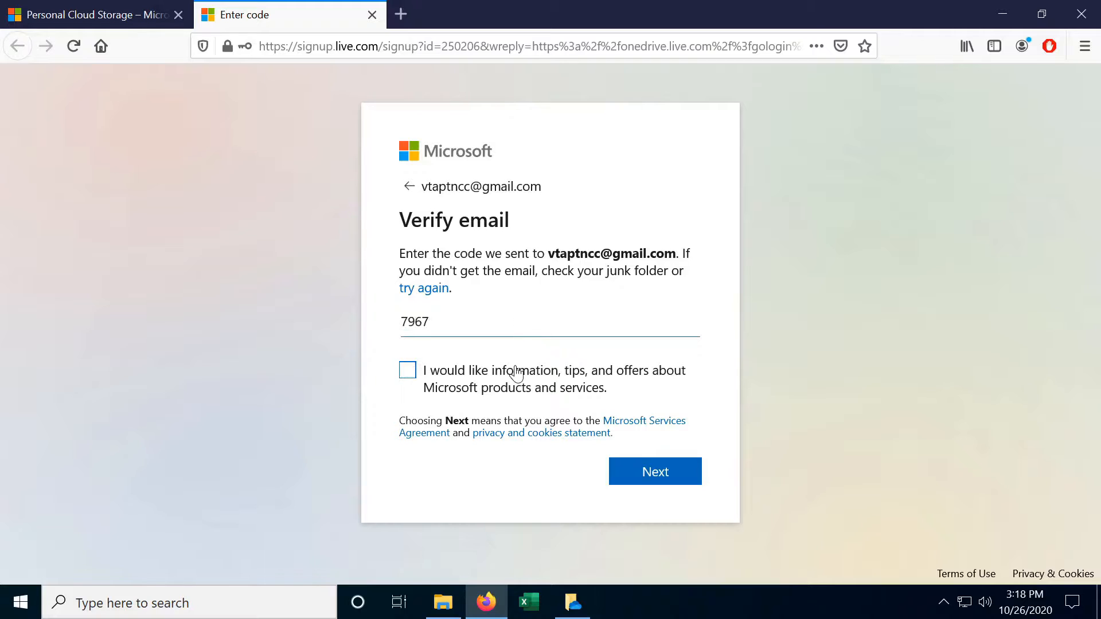
click(663, 478)
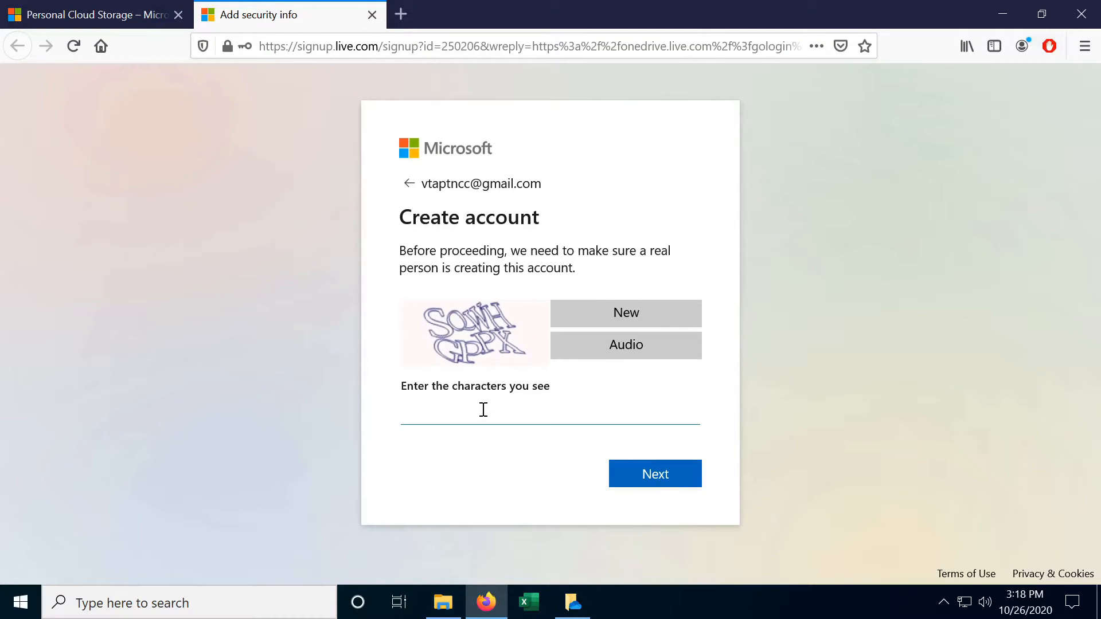
Enter the captcha characters and choose to stay signed in.
text(SQWHGPPX)
key(Return)
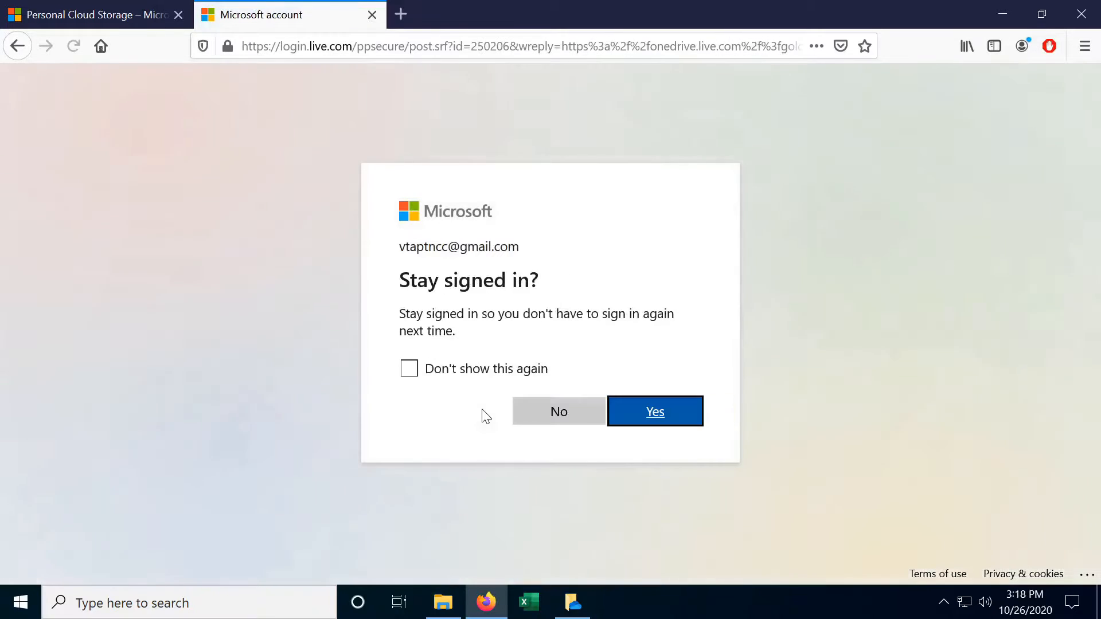
click(637, 413)
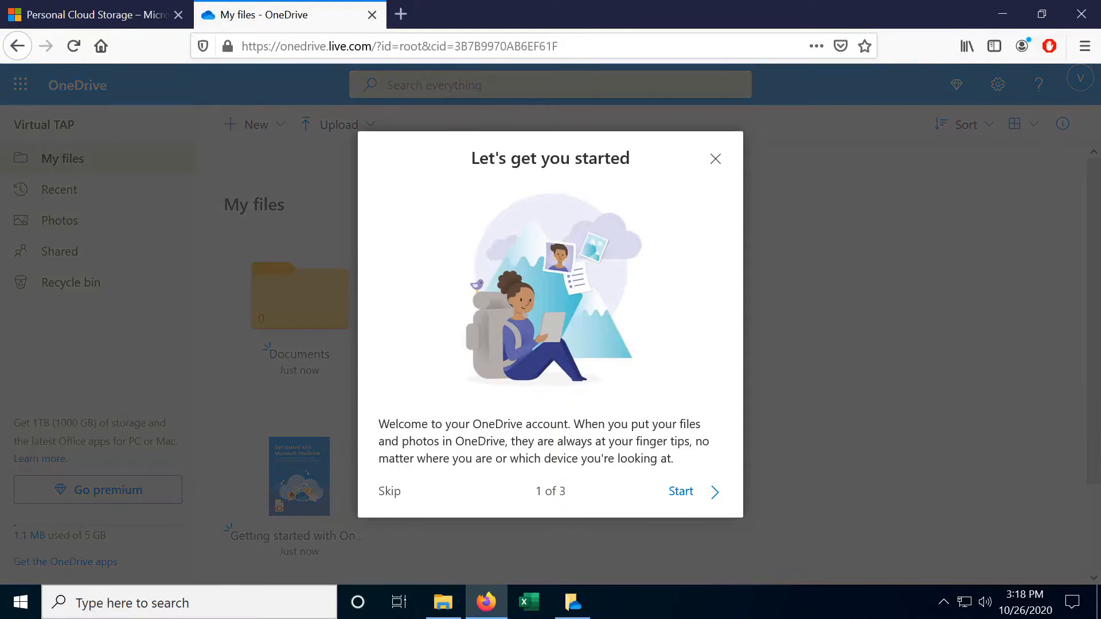
Finish the welcome tour, dismiss the premium offer, and open the OneDrive apps download page.
click(691, 491)
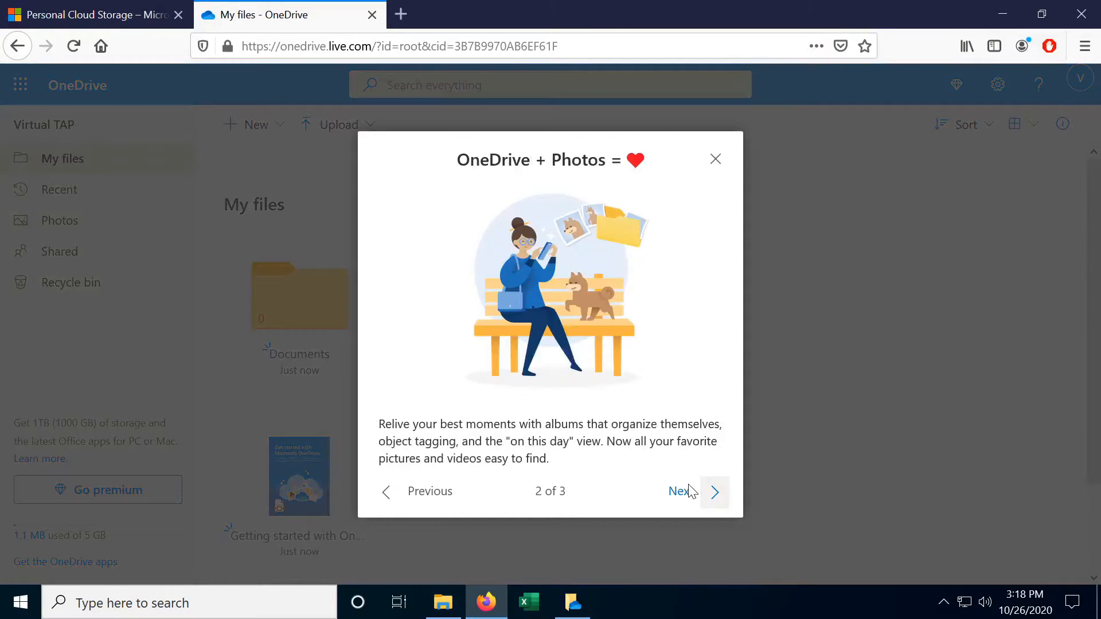
click(690, 492)
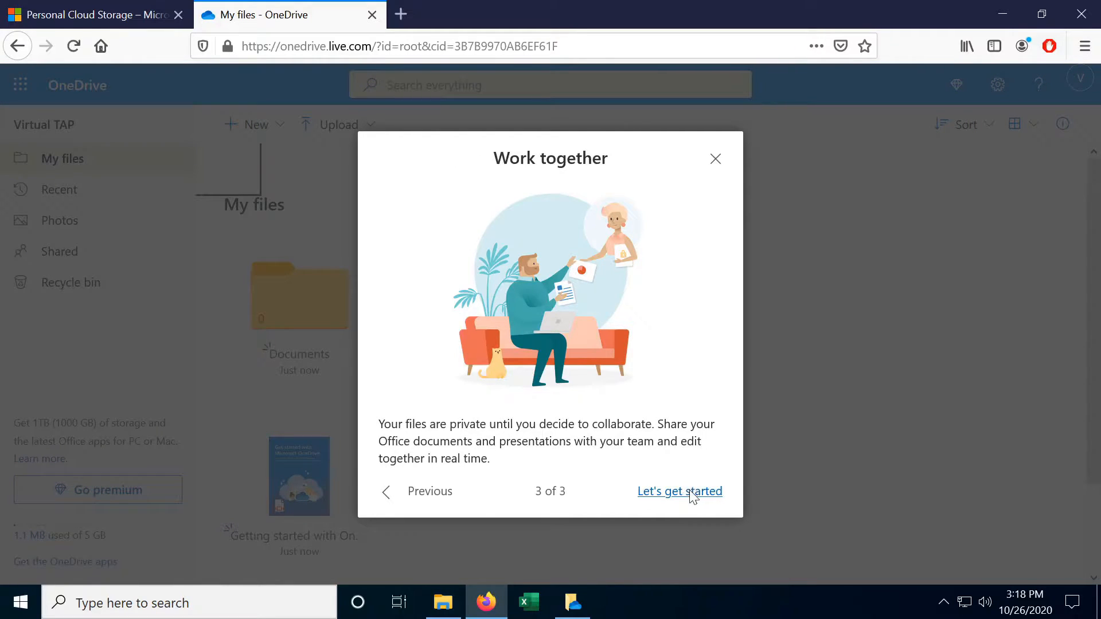
click(690, 494)
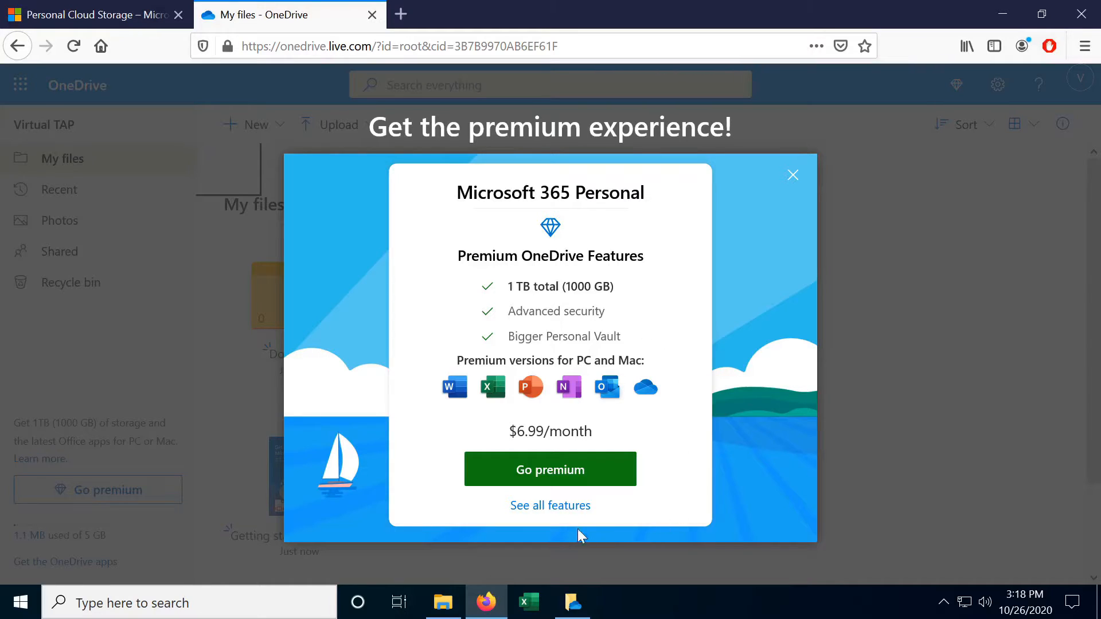
click(793, 175)
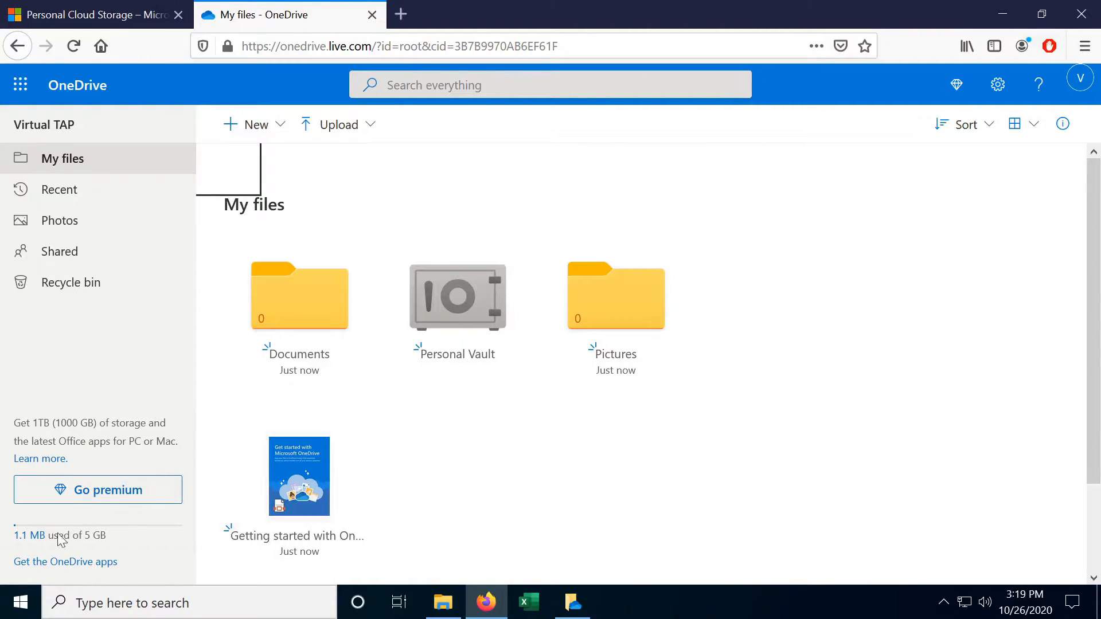
click(73, 565)
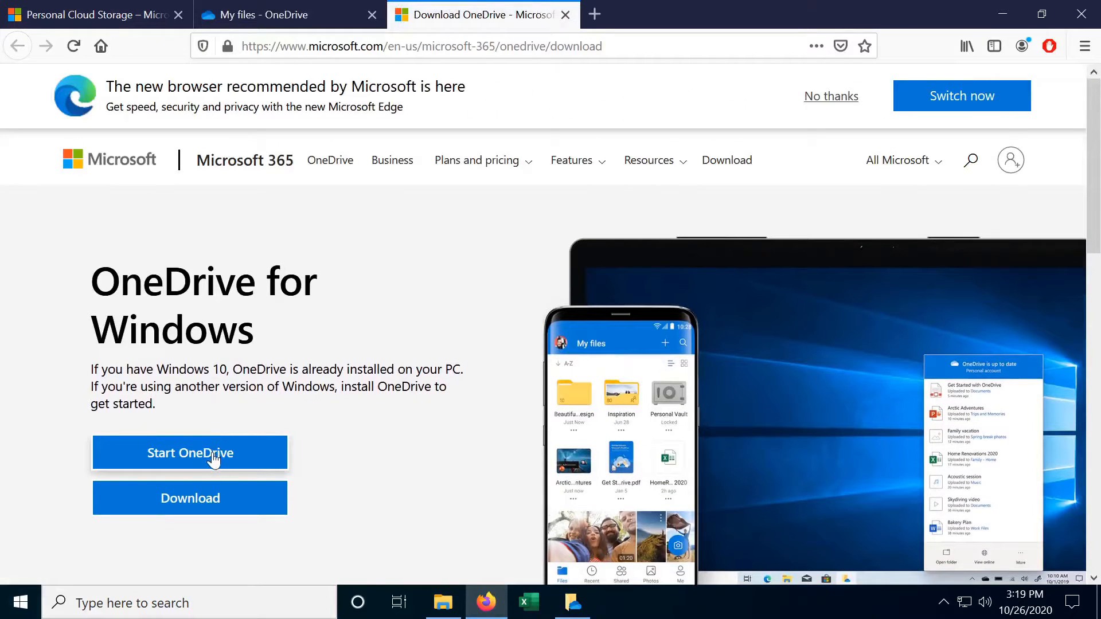
Launch the OneDrive desktop app and sign in with the new account's e-mail address.
click(213, 456)
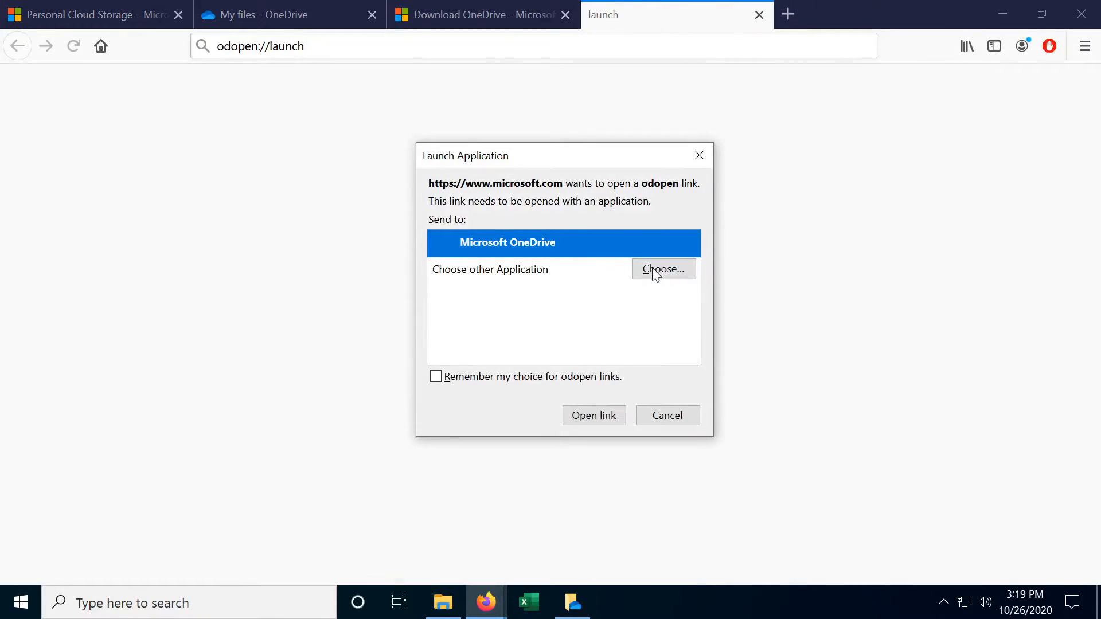
double_click(595, 247)
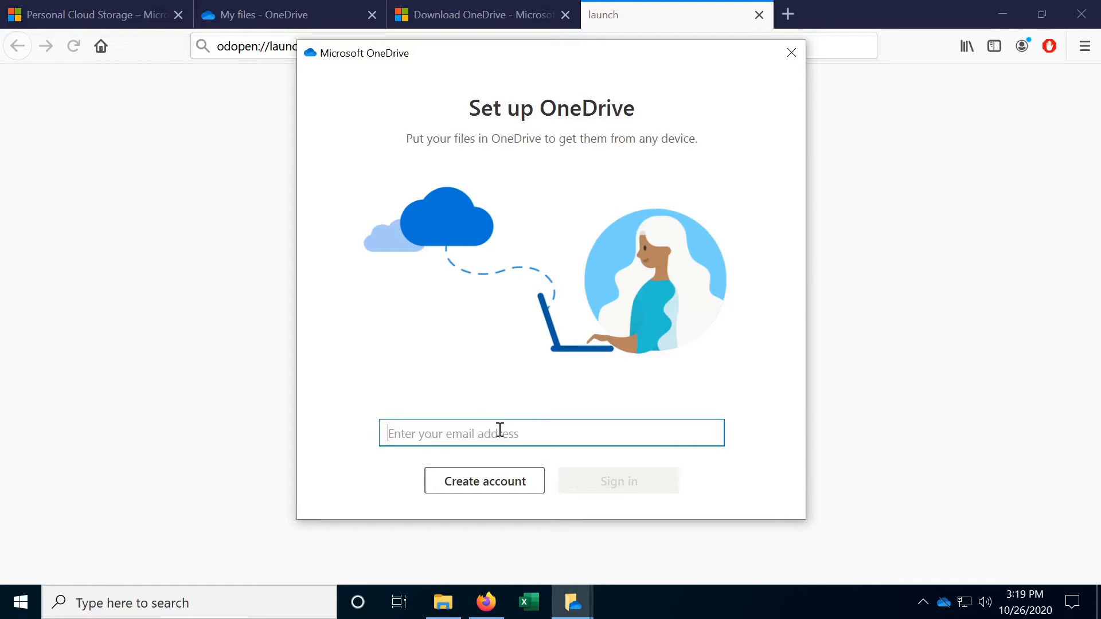
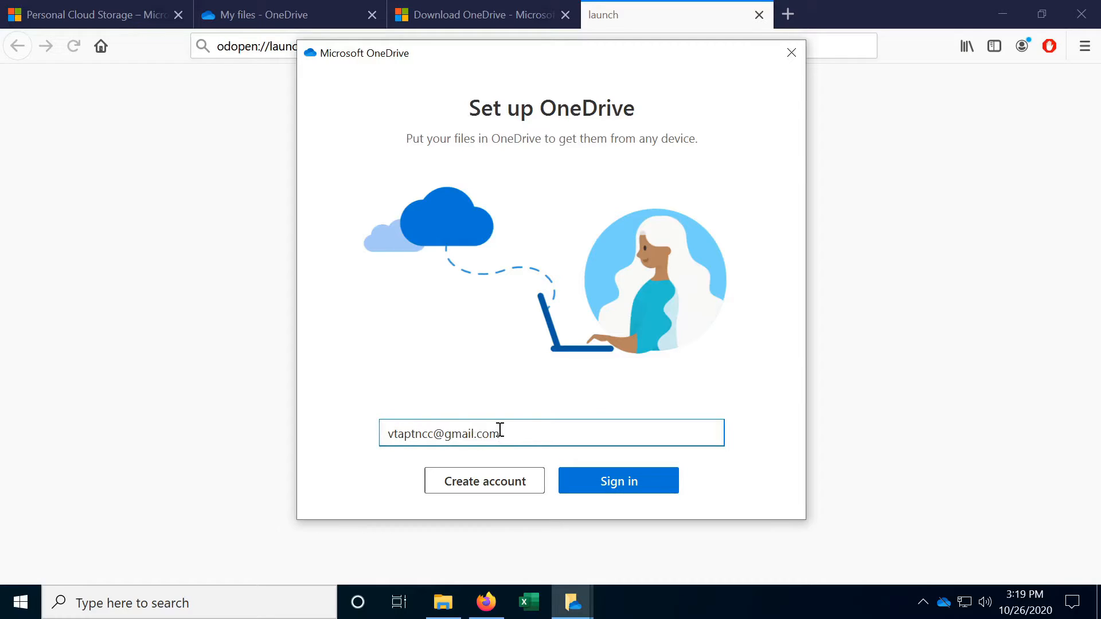
click(591, 477)
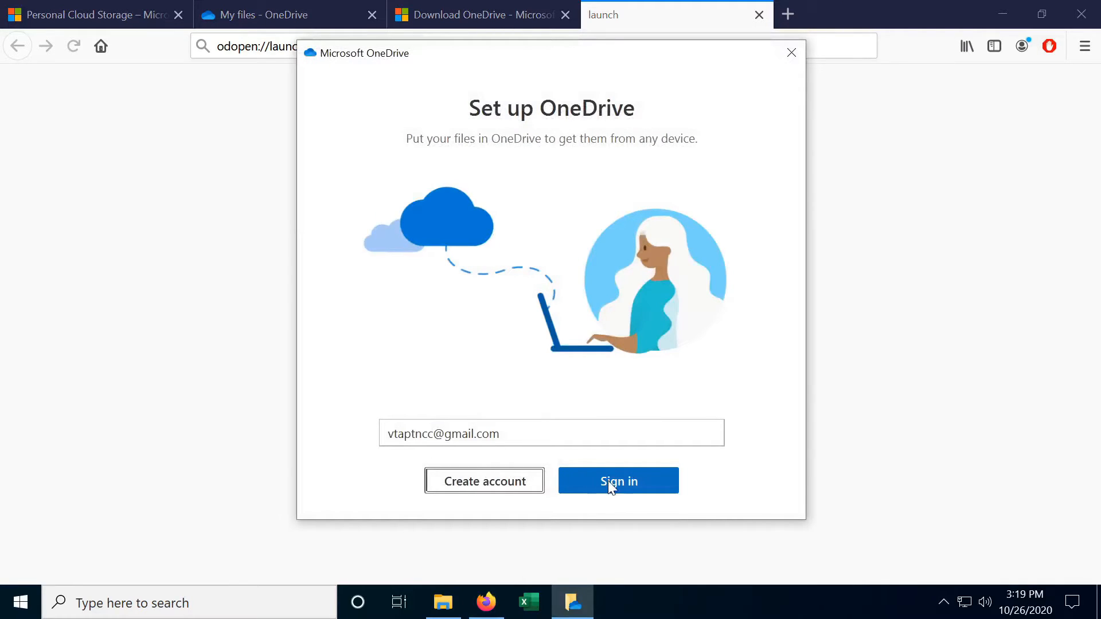
click(611, 484)
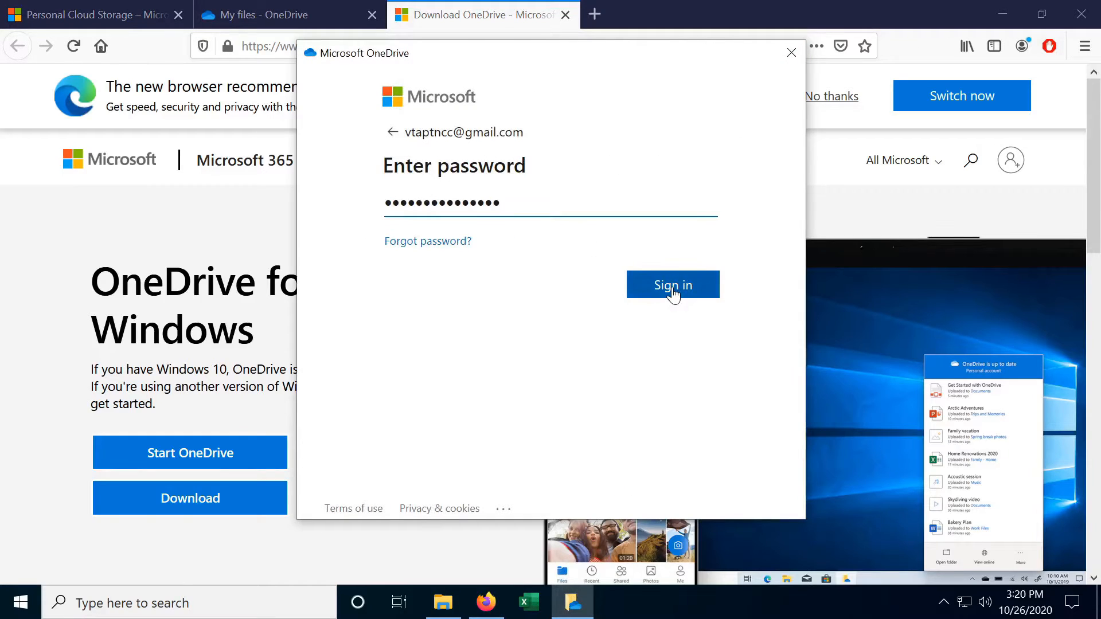
Submit the password, accept privacy without sending optional data, and keep the default OneDrive folder.
click(671, 291)
click(740, 481)
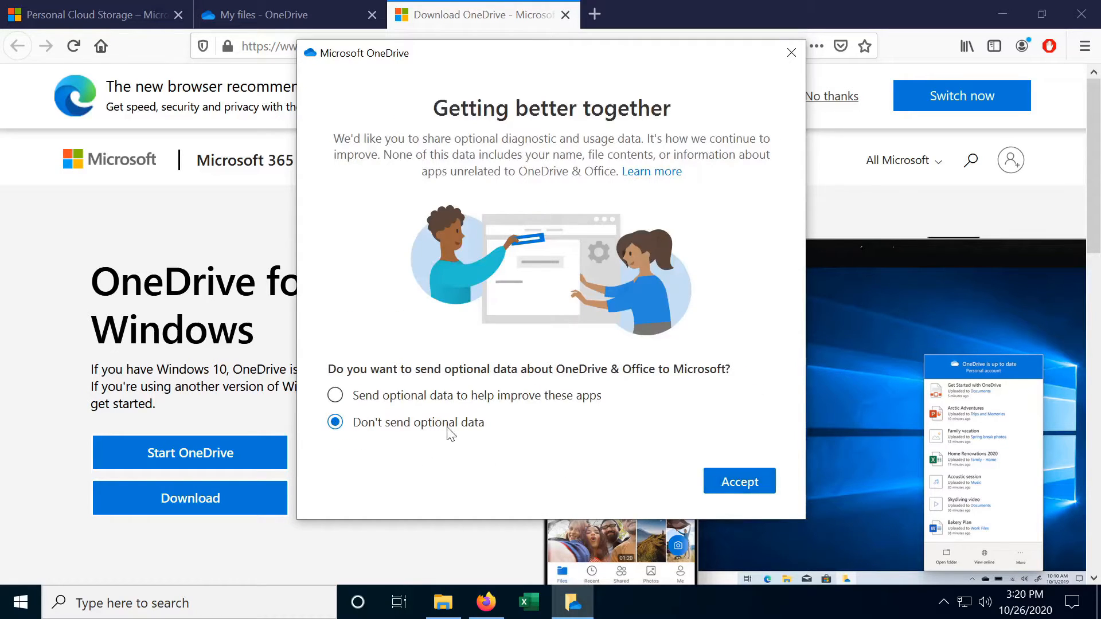
click(743, 482)
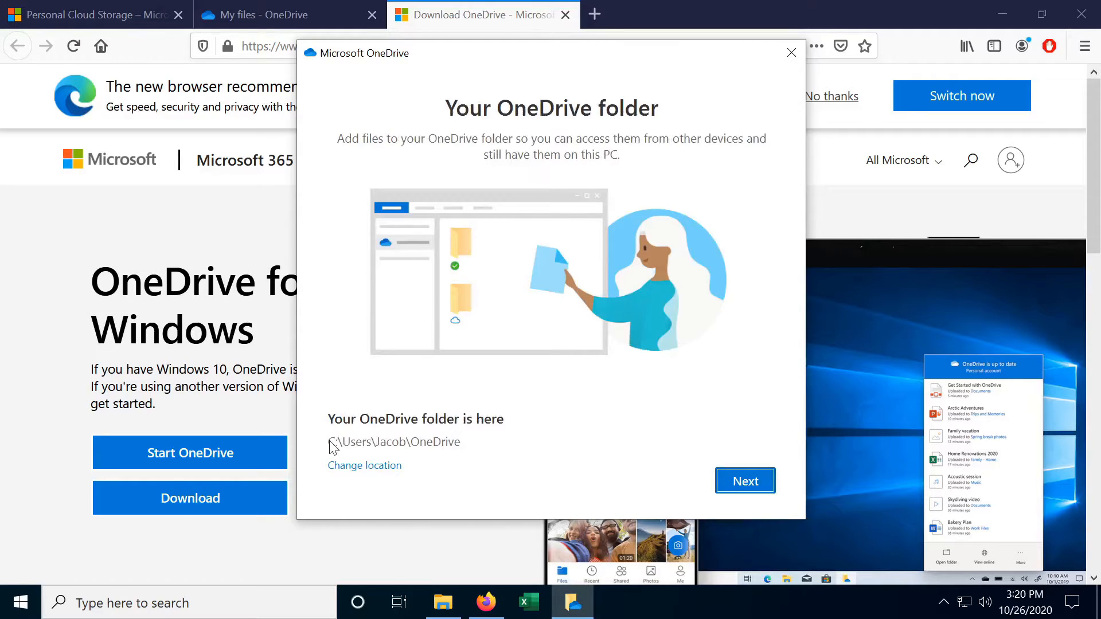
click(758, 483)
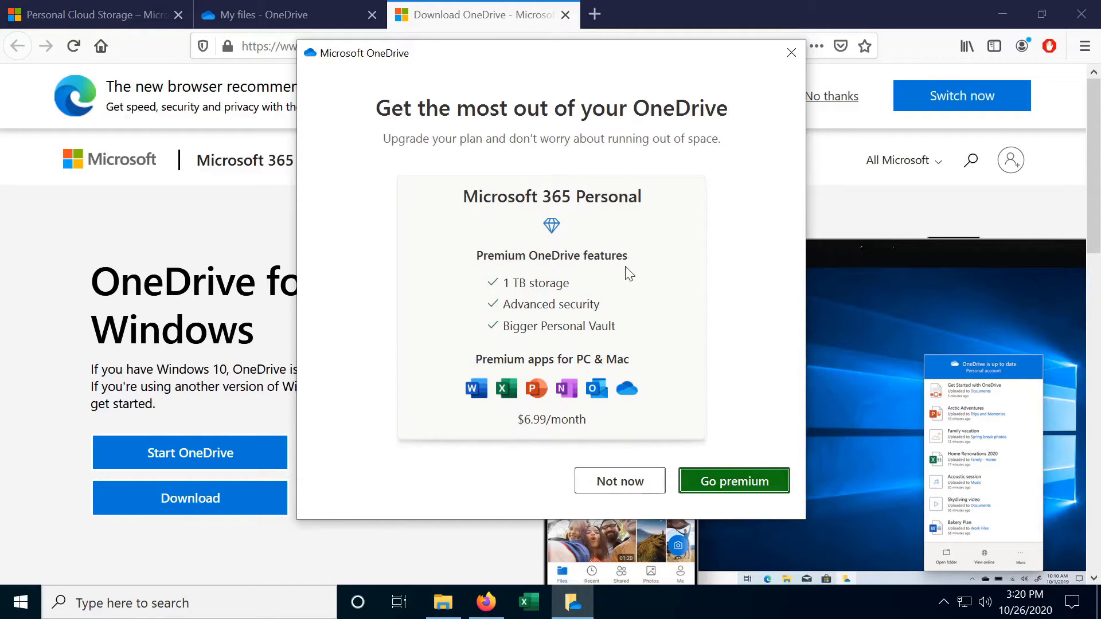
Decline the premium upgrade, go through the feature tour, and skip the mobile app.
click(615, 481)
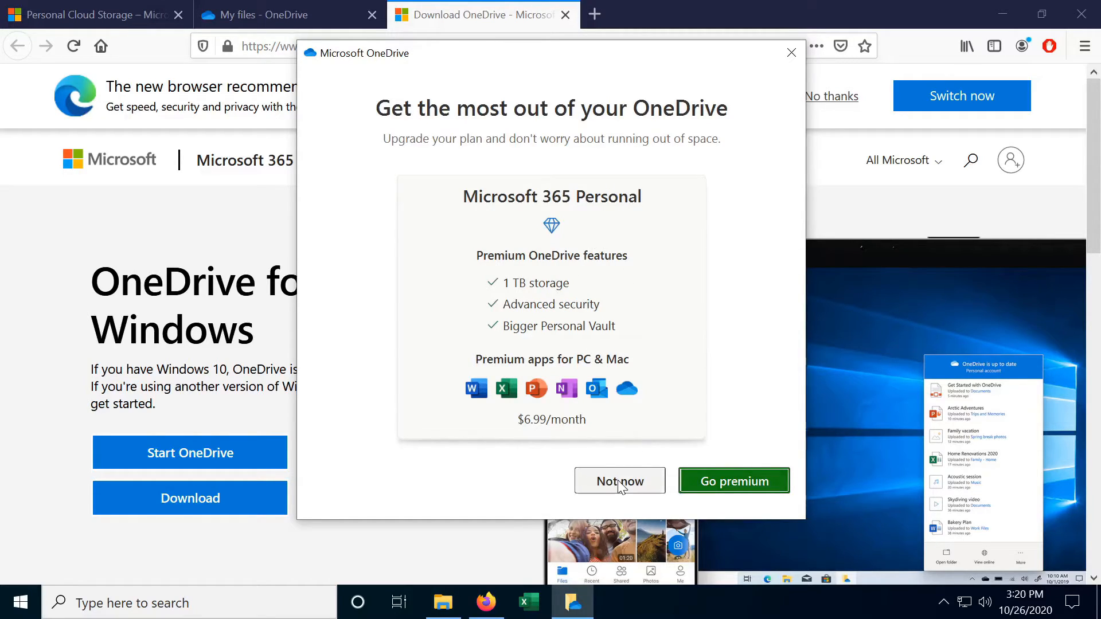
click(739, 483)
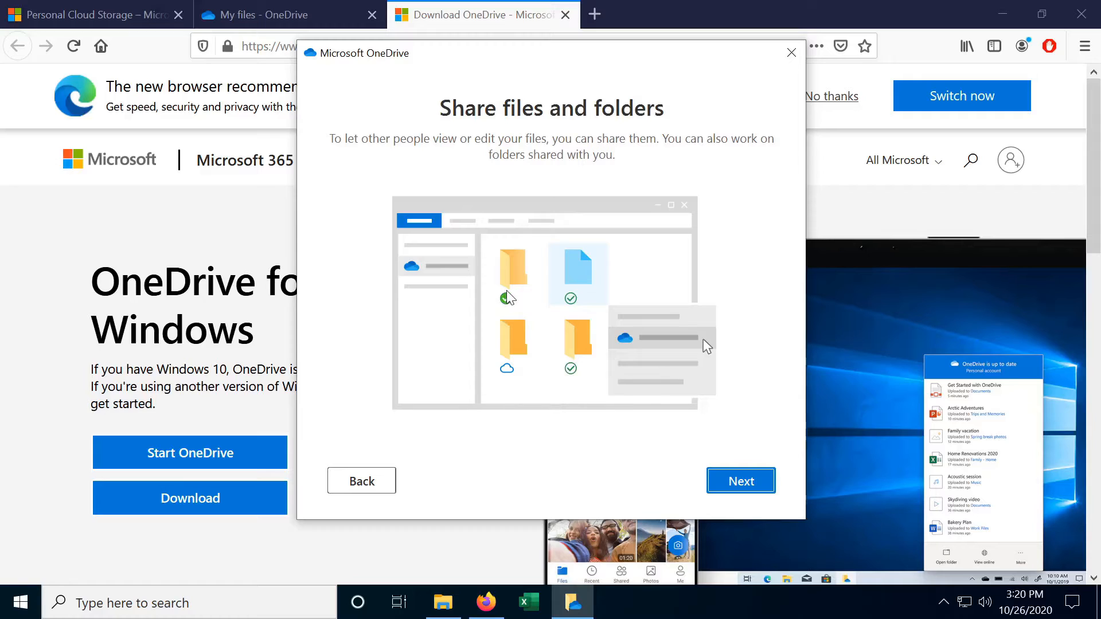
click(744, 482)
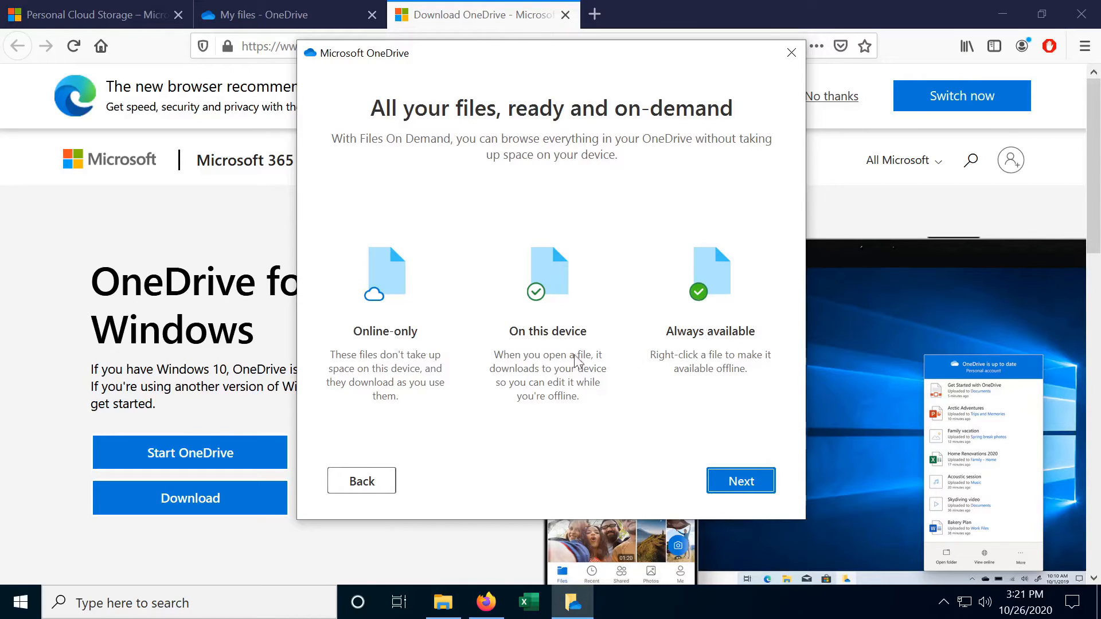
click(751, 492)
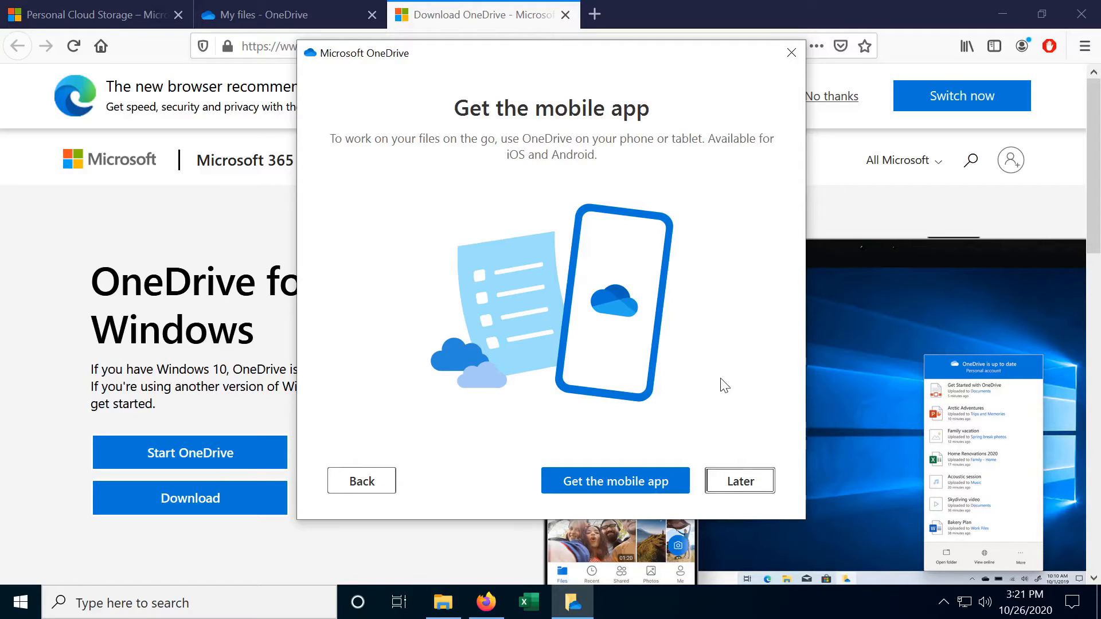
click(738, 482)
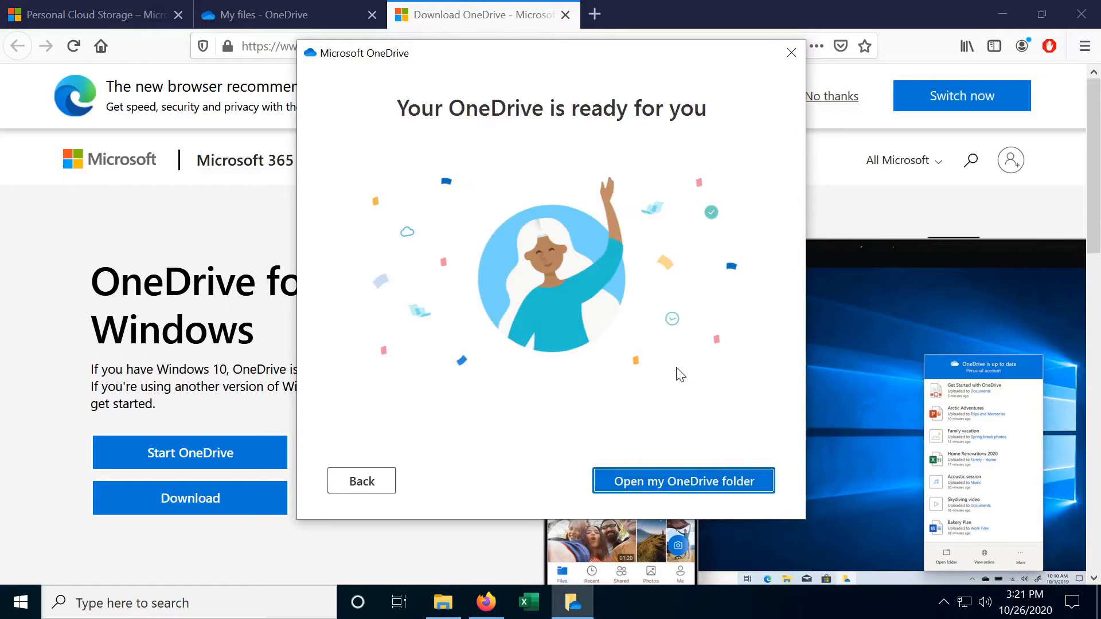
Open the local OneDrive folder and select Personal Vault and Getting started with OneDrive.
click(679, 480)
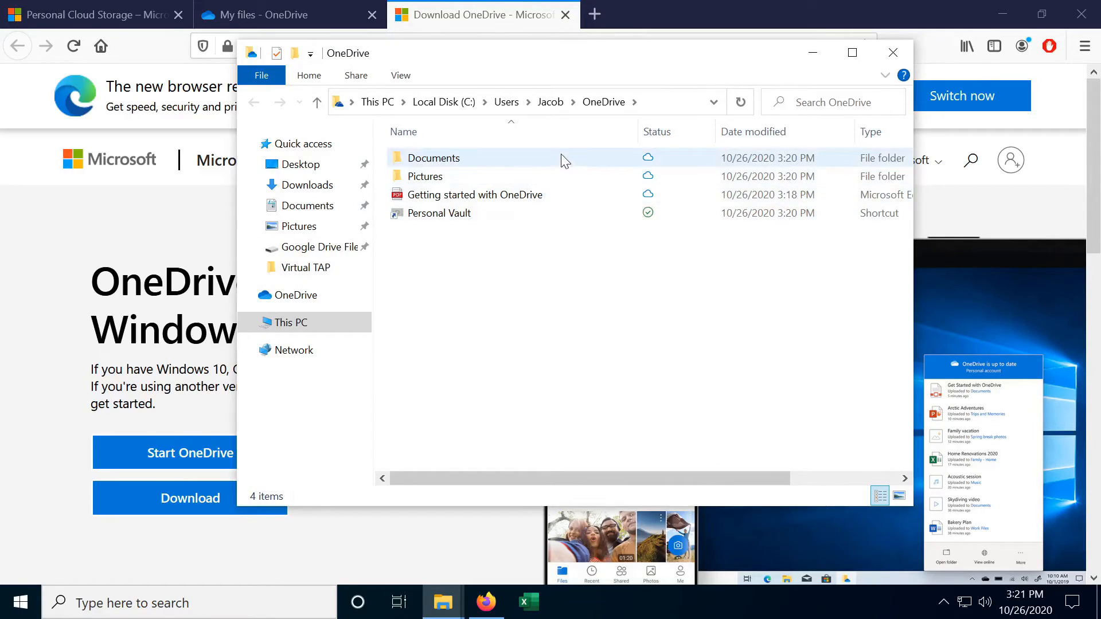
click(611, 217)
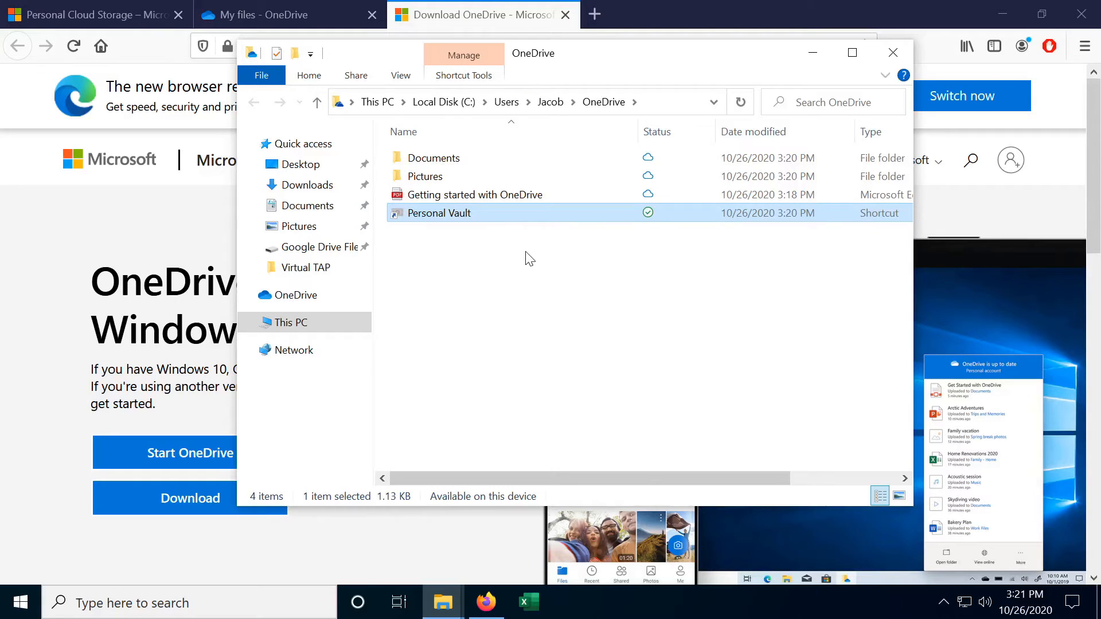
click(532, 197)
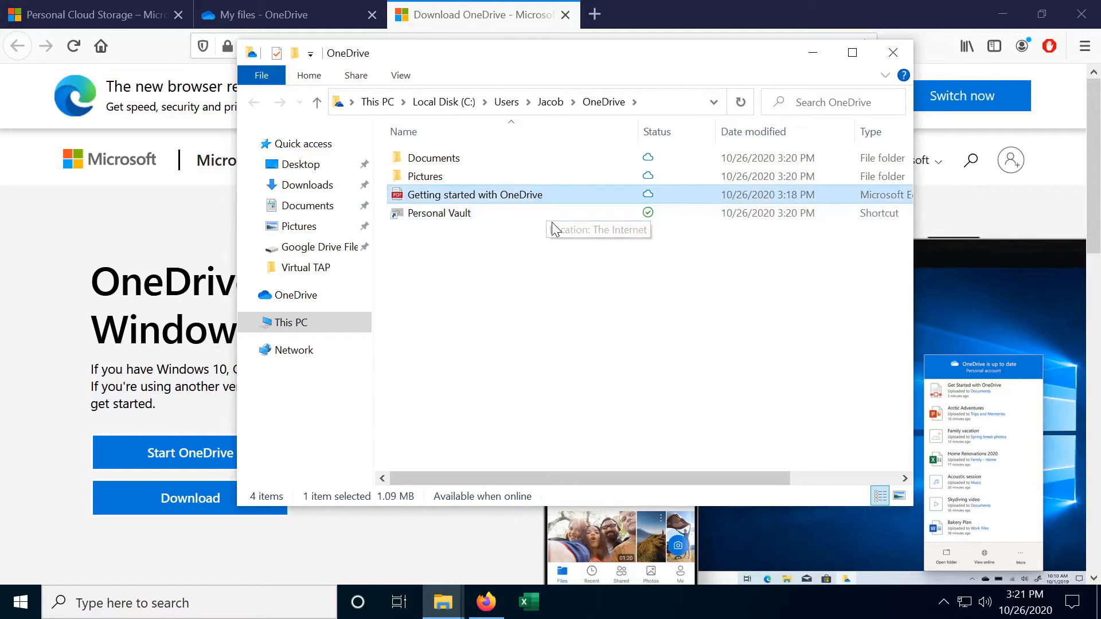
Open the Share dialog for Getting started with OneDrive and create a share link.
right_click(494, 196)
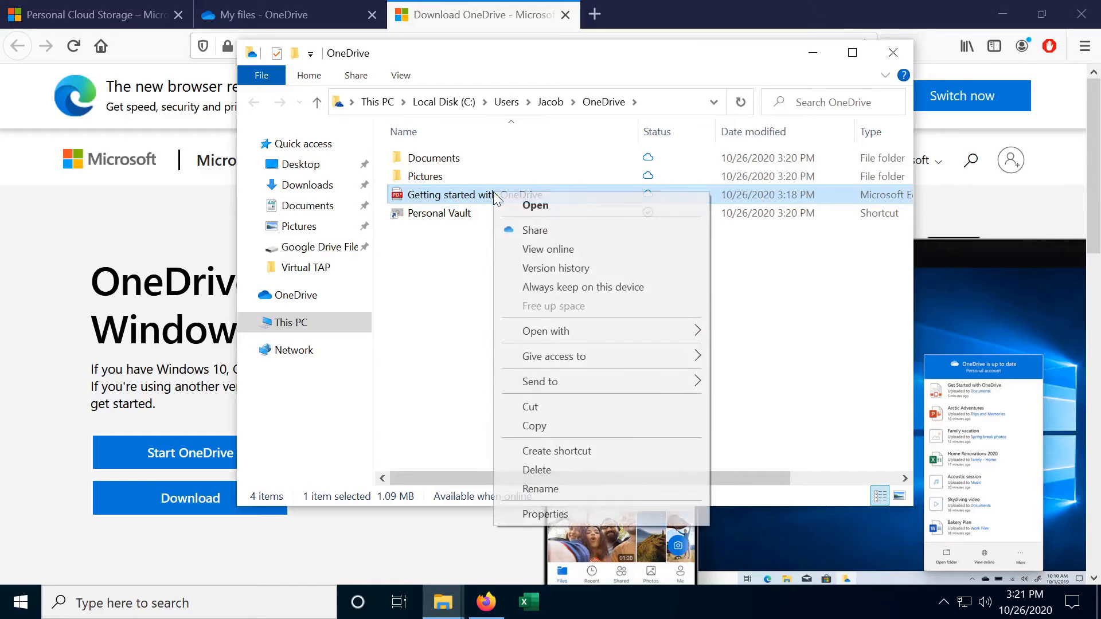
click(535, 230)
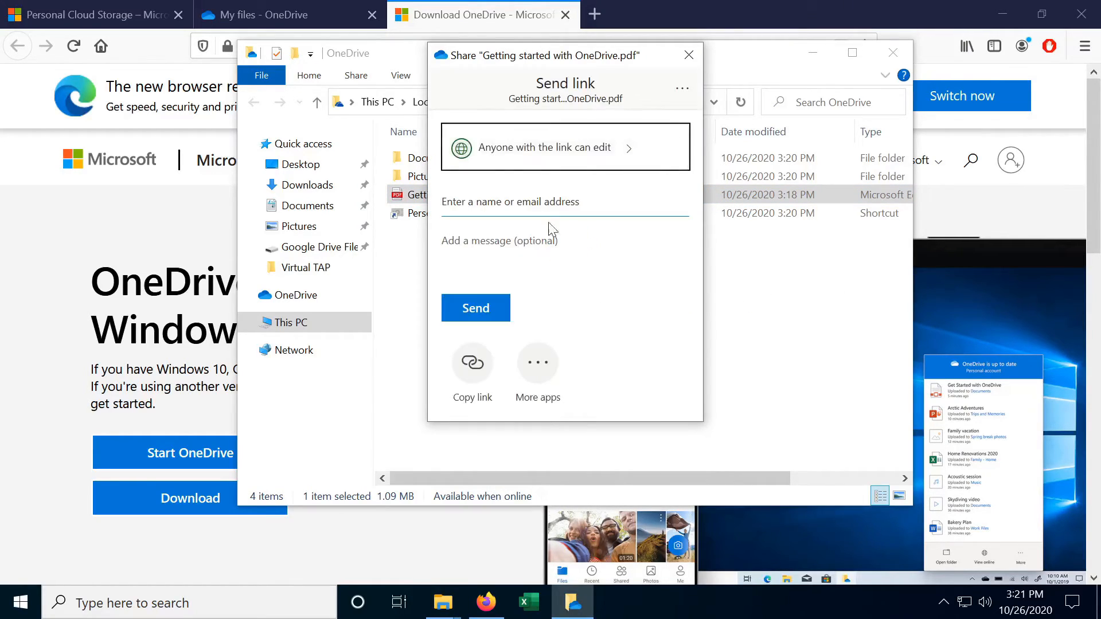
click(514, 201)
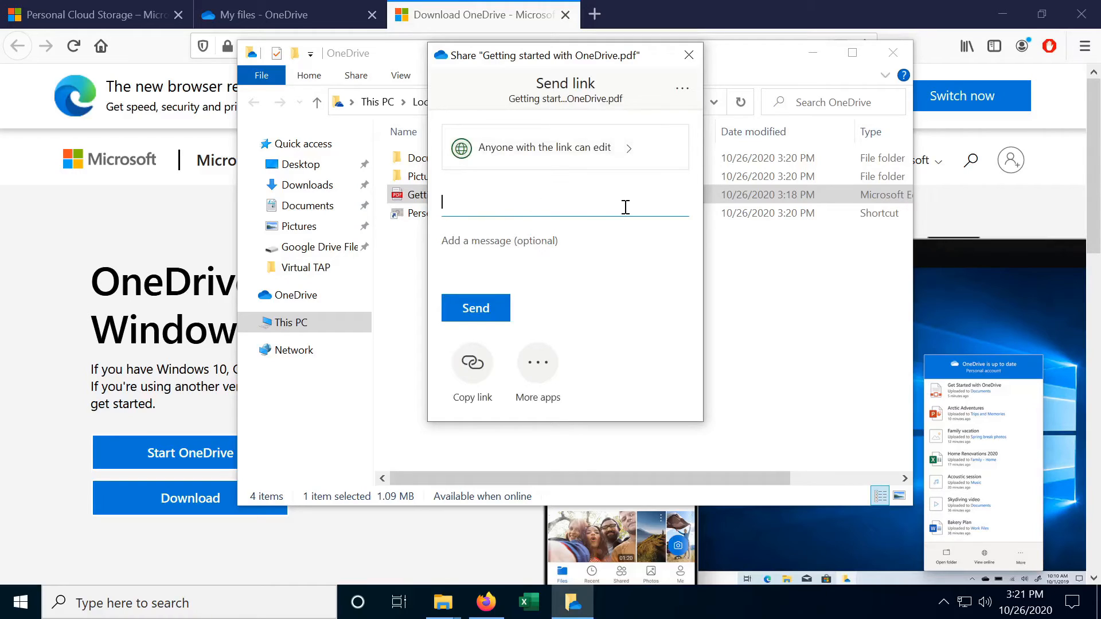
click(474, 368)
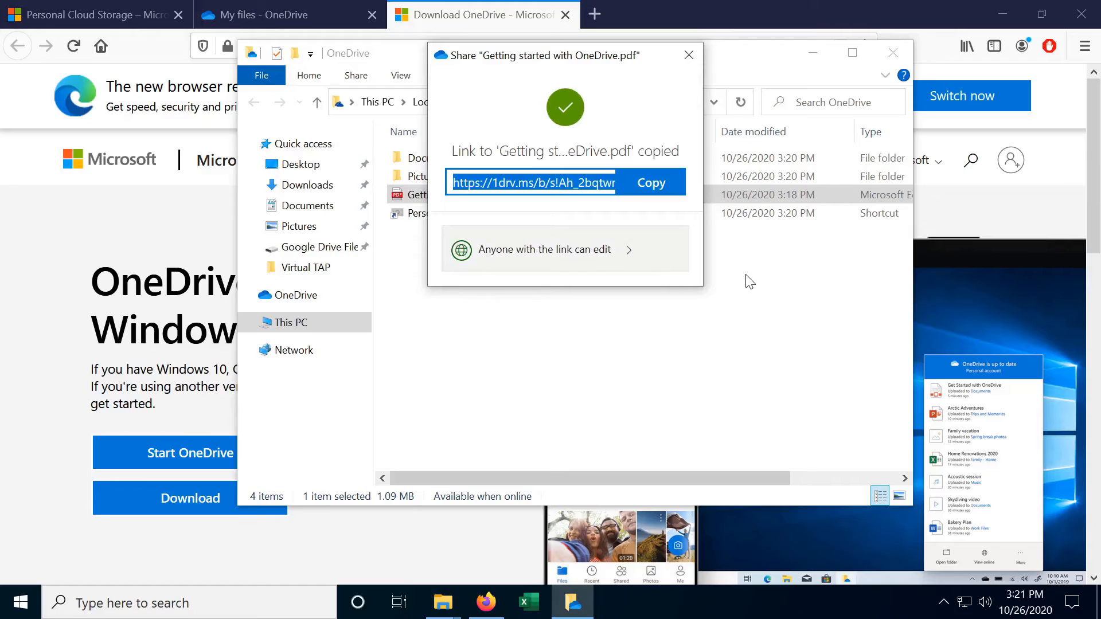
Turn off editing for the link, copy the view-only link, and close the dialog.
click(621, 251)
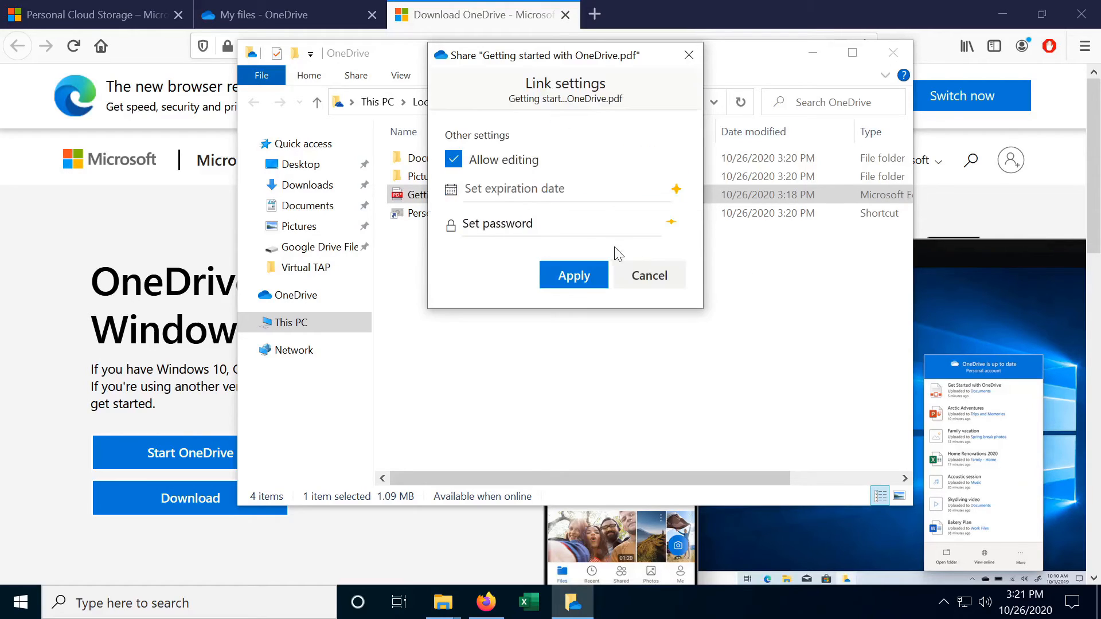
click(532, 163)
click(570, 276)
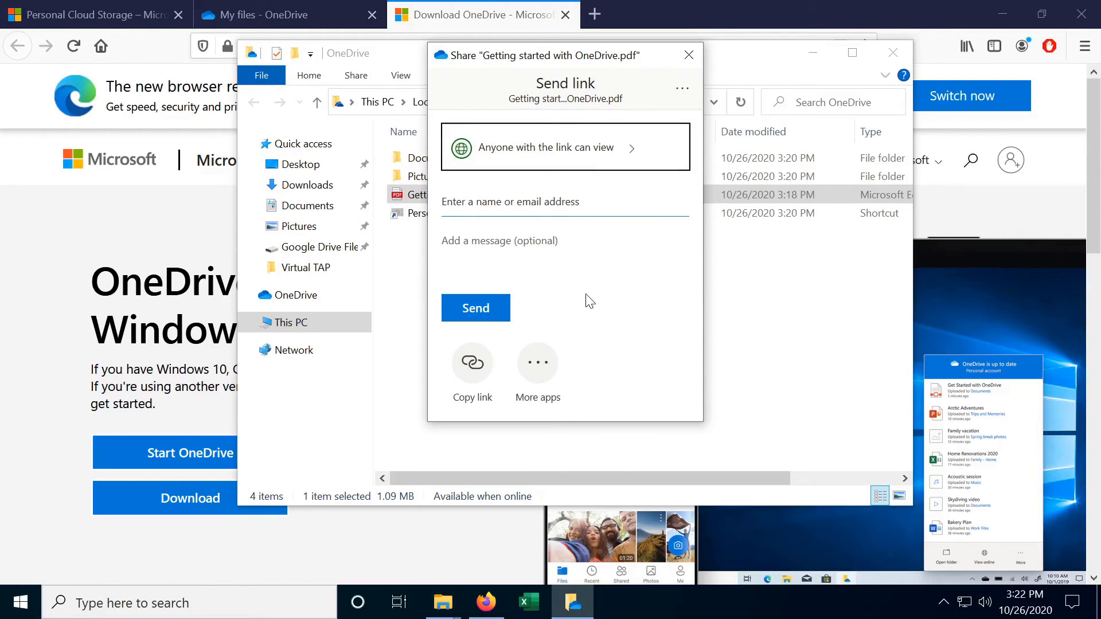
click(473, 362)
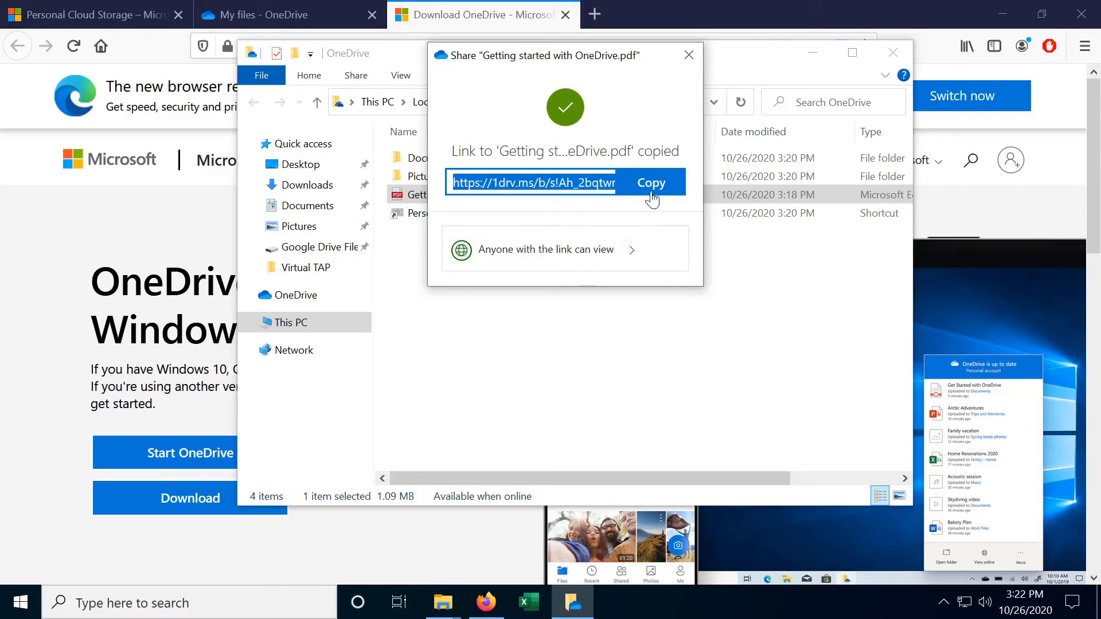
click(688, 57)
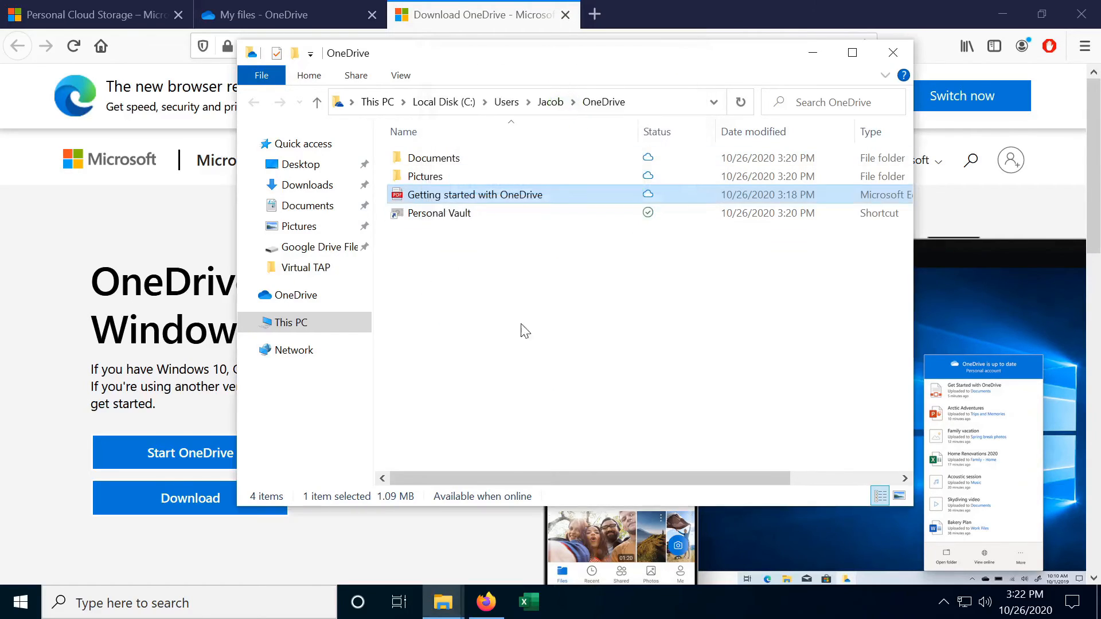
click(596, 303)
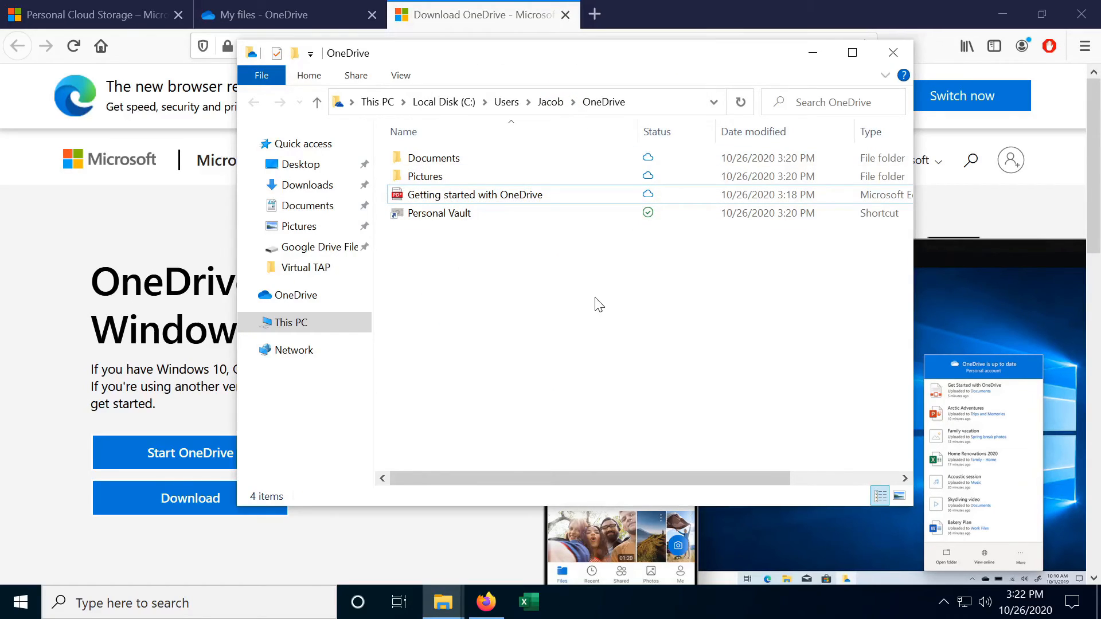